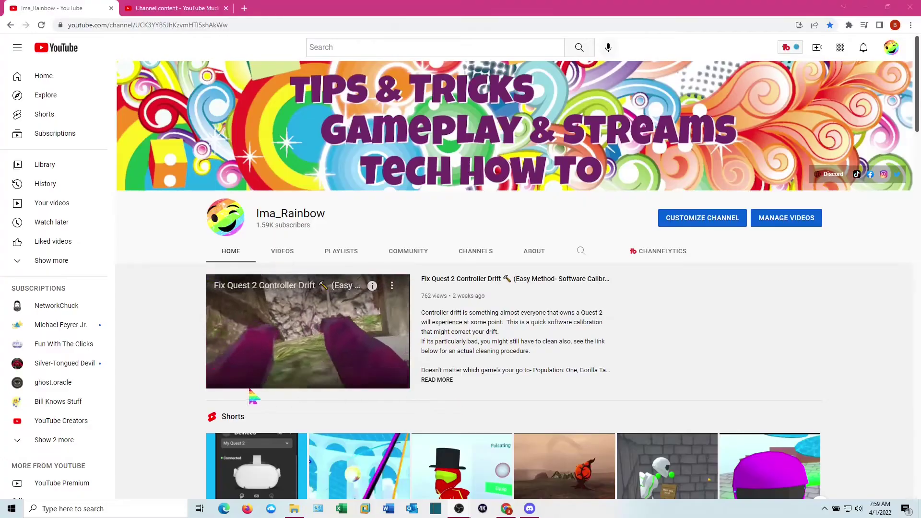
Pause the featured controller-drift video and drag its progress bar back to 0:00
left_click(221, 381)
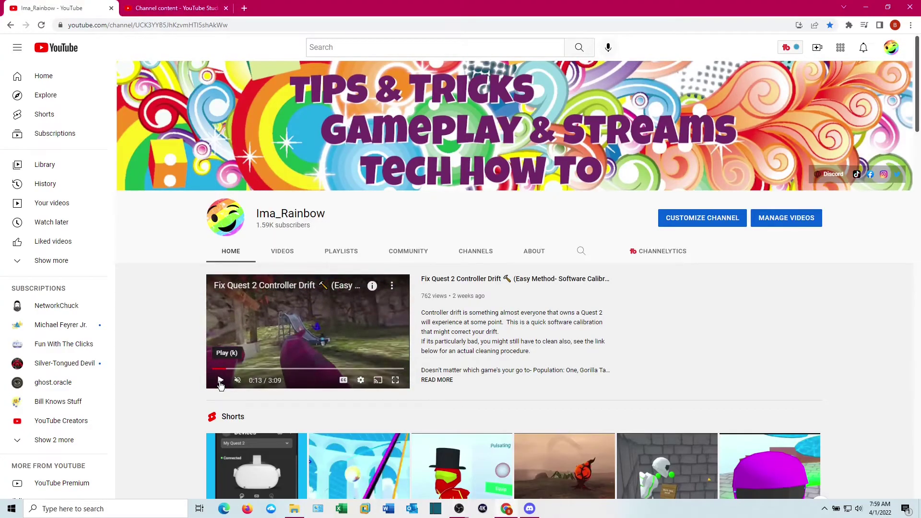
left_click_drag(226, 371, 212, 370)
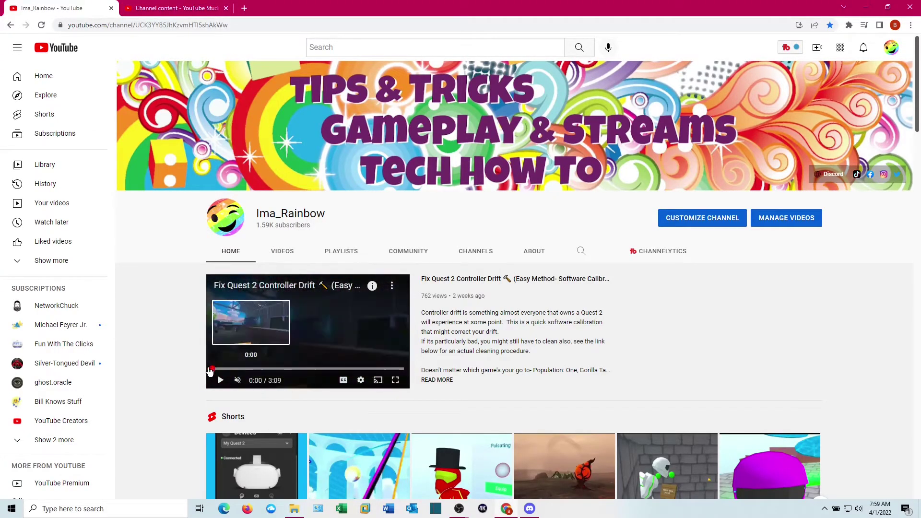
Play the video from the start and load oculus.com/casting in a new Chrome tab
left_click(219, 382)
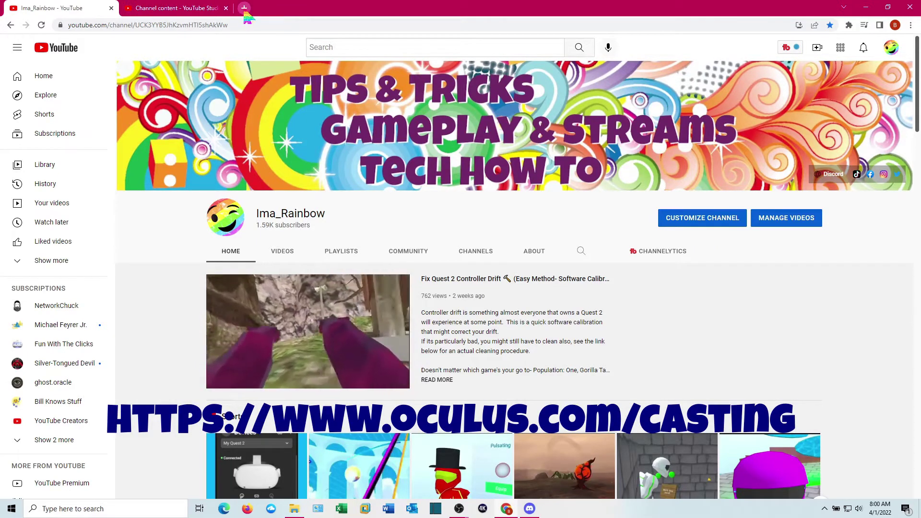
left_click(245, 9)
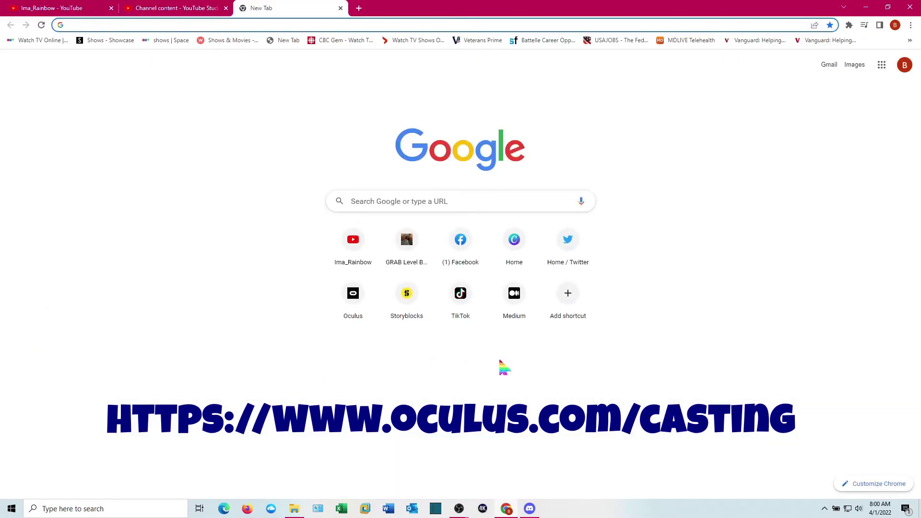
left_click(359, 295)
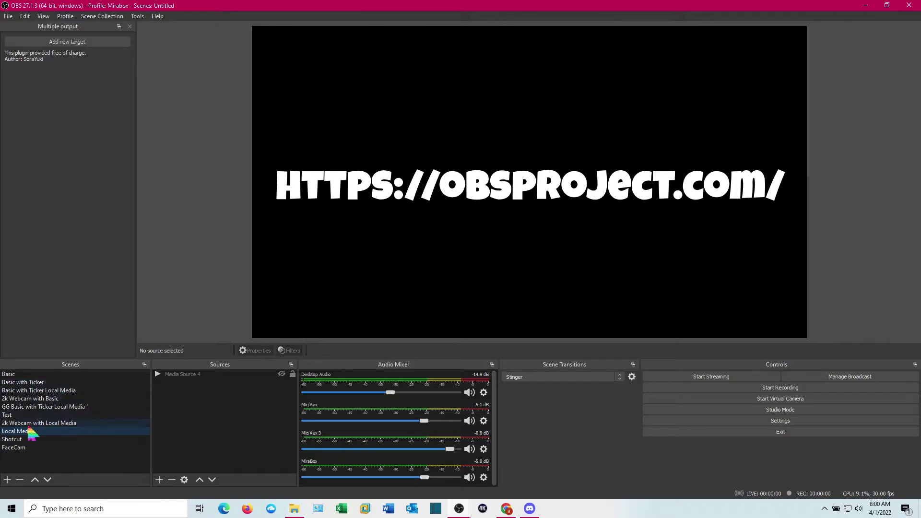
Add a new scene named 'Computer Display' in the Scenes panel
left_click(7, 480)
type("Computer Display")
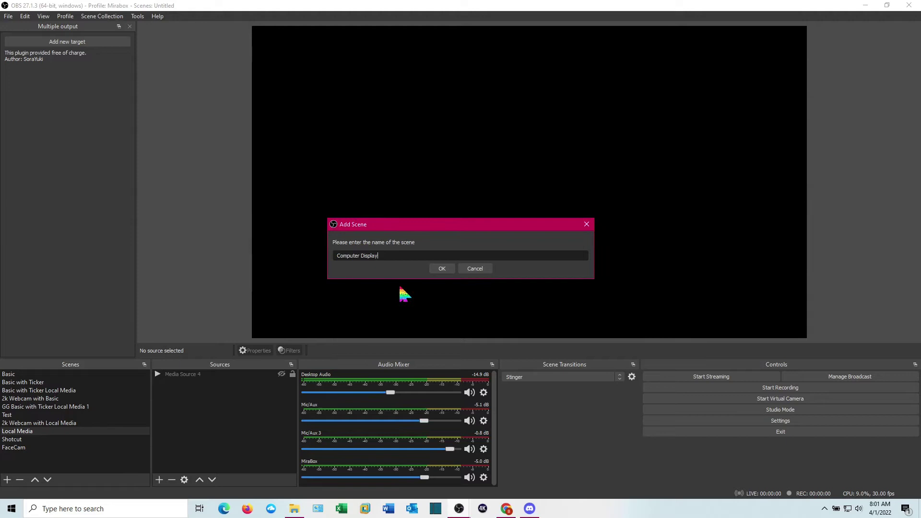
left_click(442, 268)
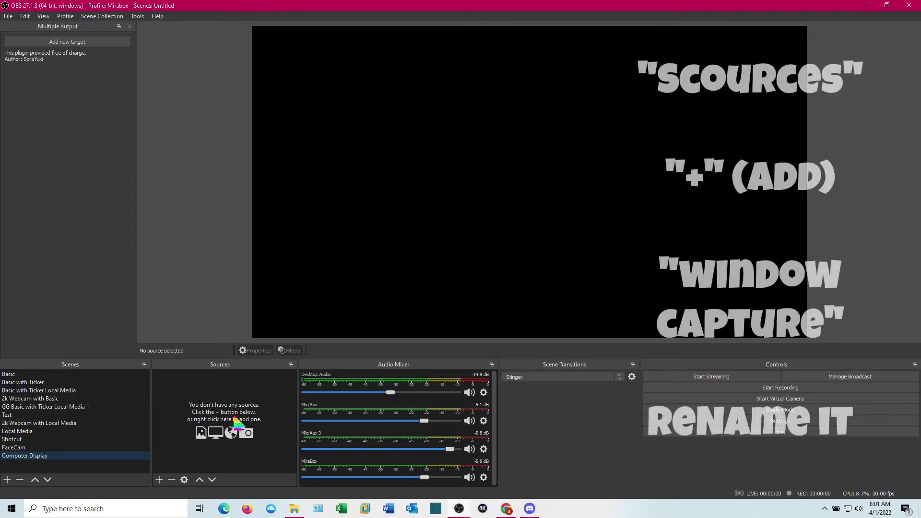
Add a 'Quest 2' Window Capture of the Chrome Oculus window, then start recording
left_click(159, 480)
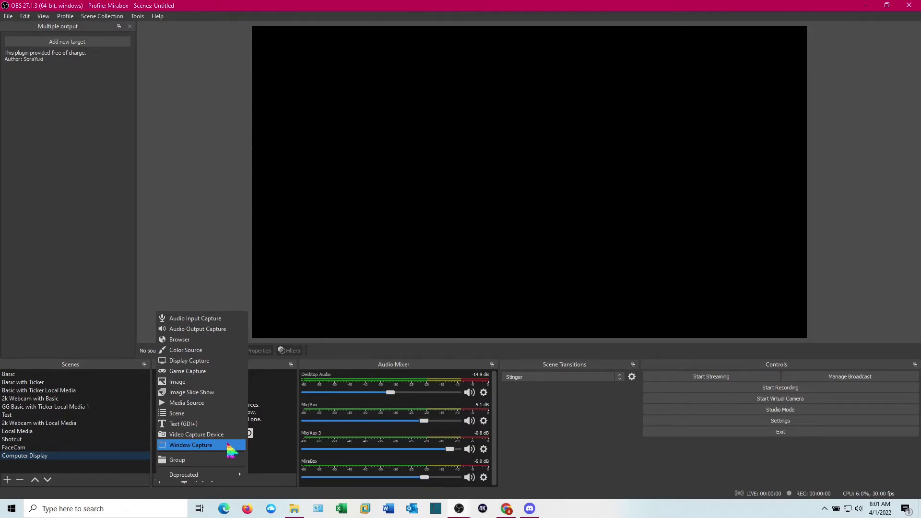
left_click(231, 447)
type("Quest 2")
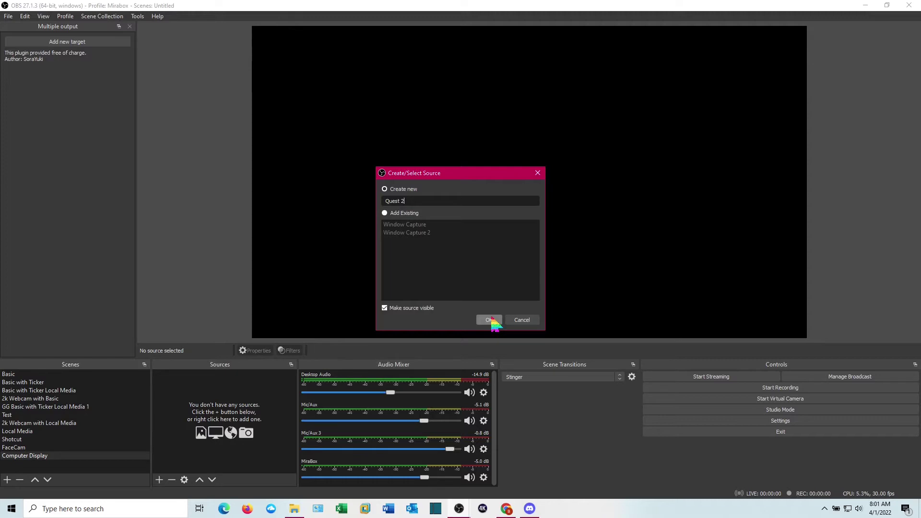
left_click(490, 321)
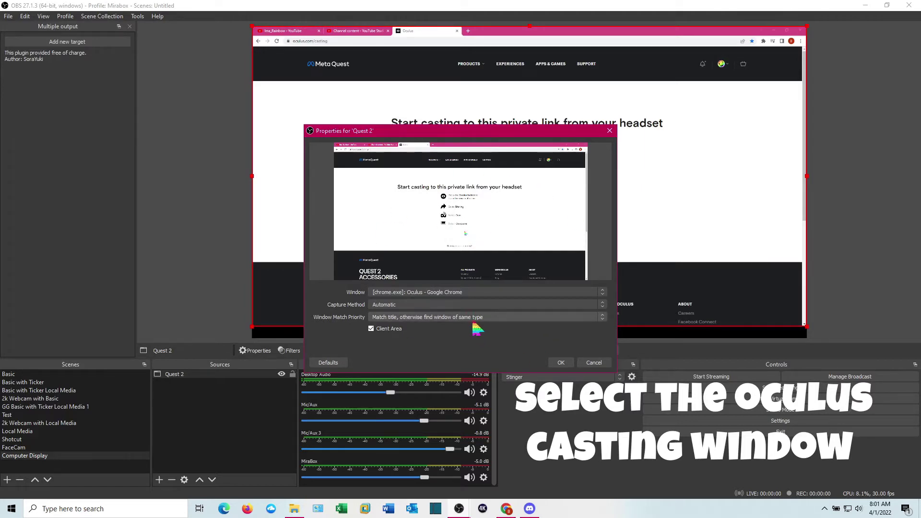
left_click(605, 294)
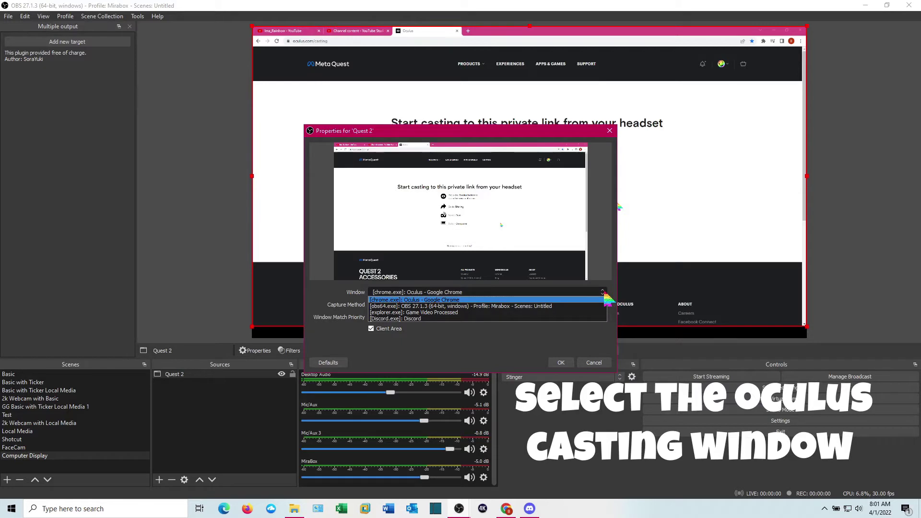
left_click(579, 299)
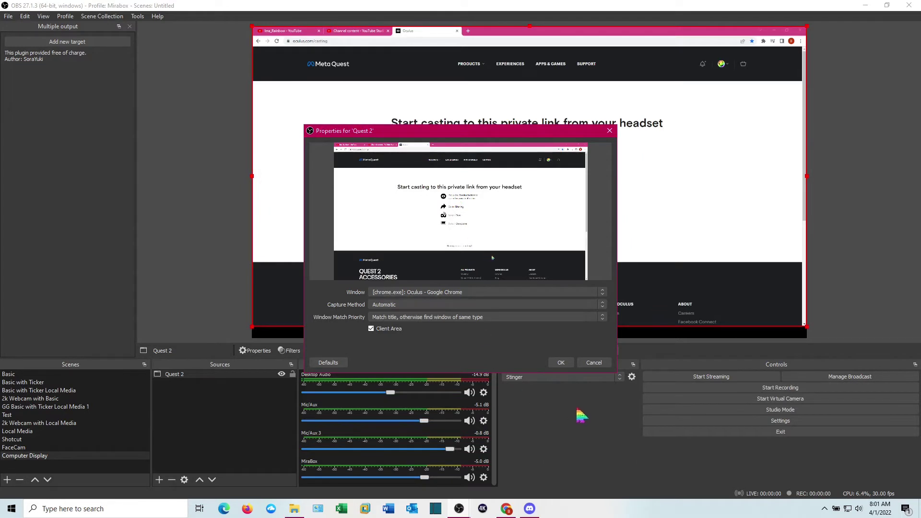
left_click(561, 363)
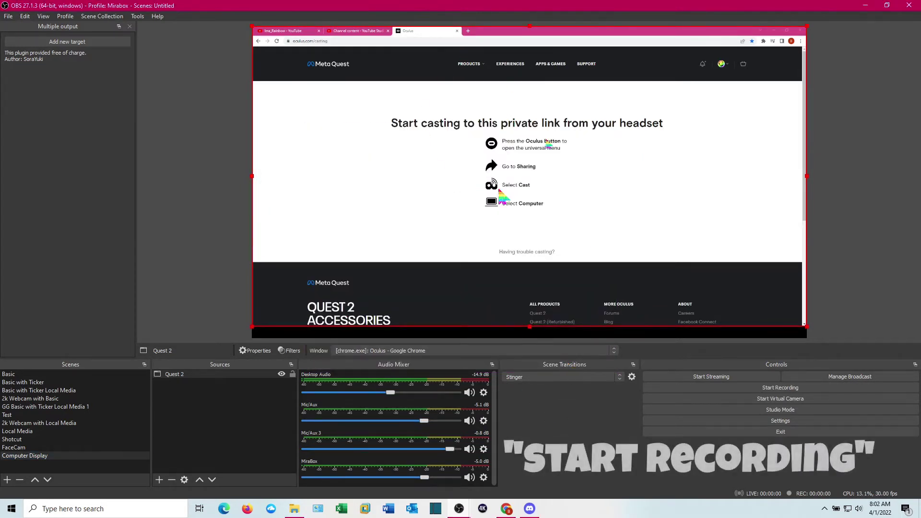
left_click(692, 389)
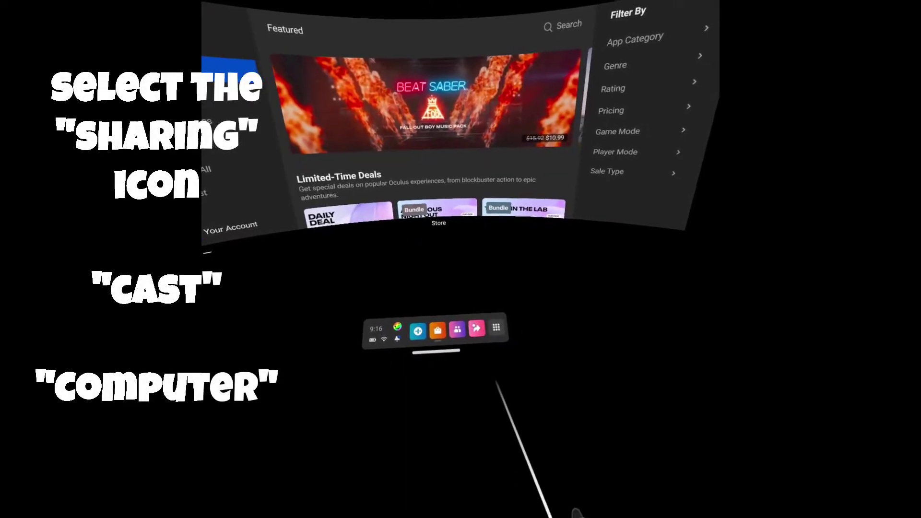
In the headset's Sharing menu, cast to the Computer
left_click(478, 331)
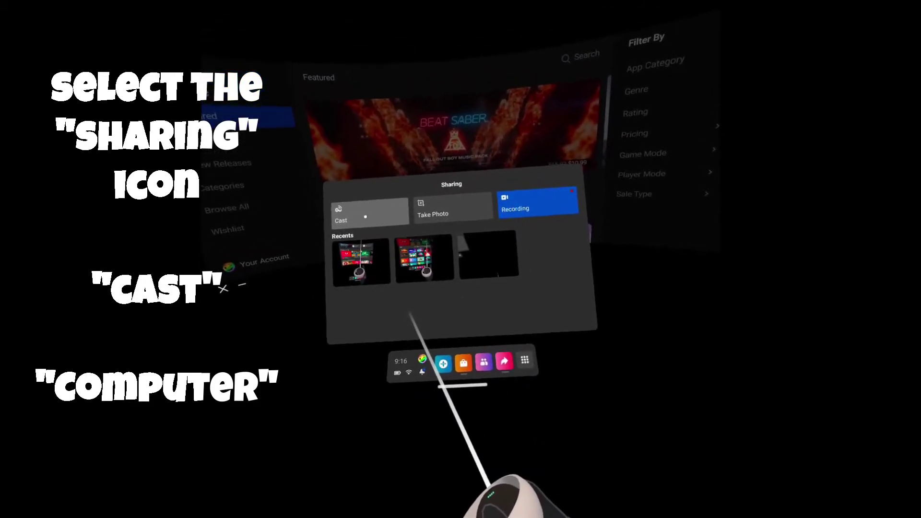
left_click(367, 220)
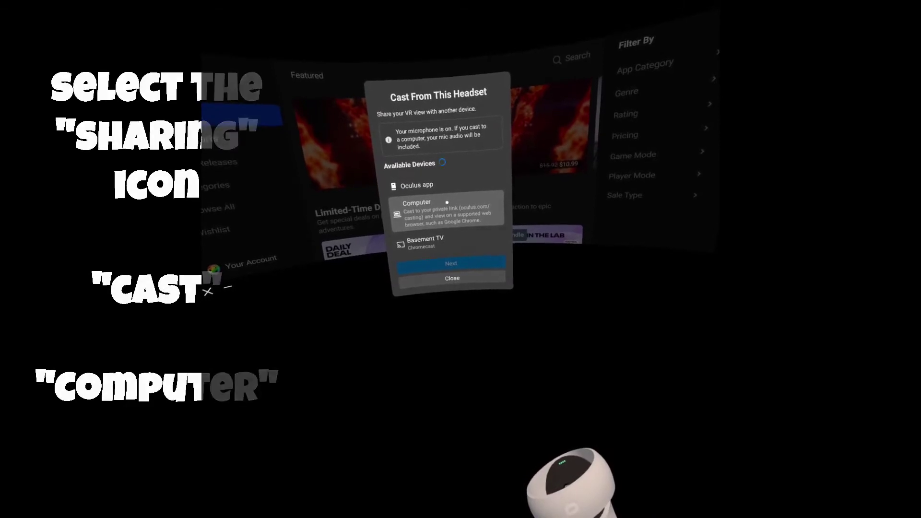
left_click(447, 204)
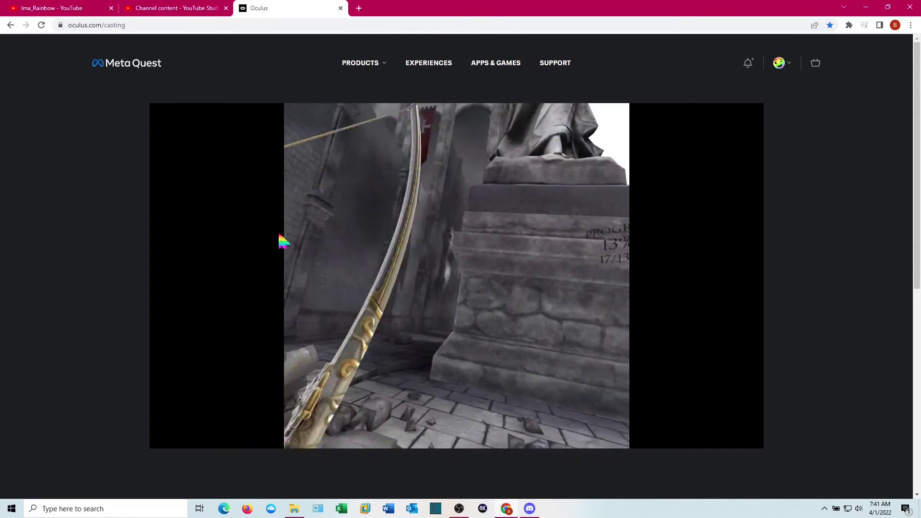
mouse_move(730, 432)
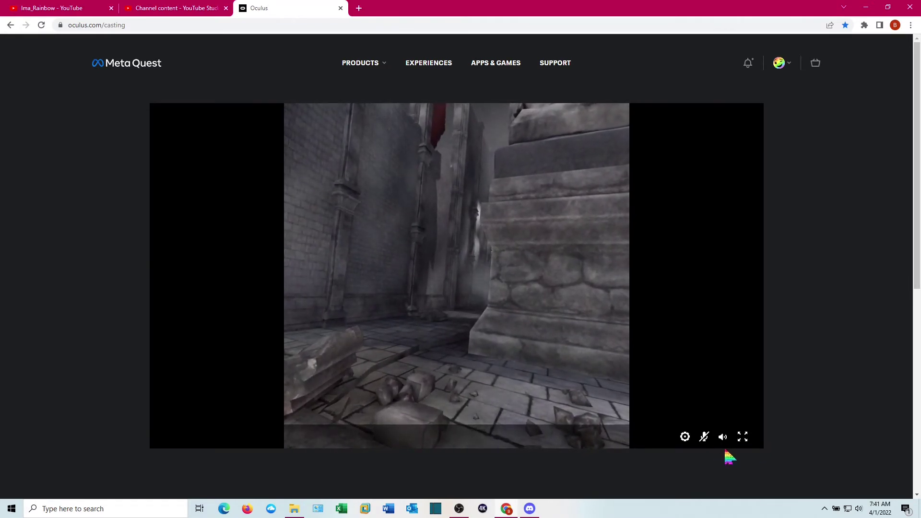
Toggle the headset microphone on and off, then make the cast view full screen
left_click(704, 441)
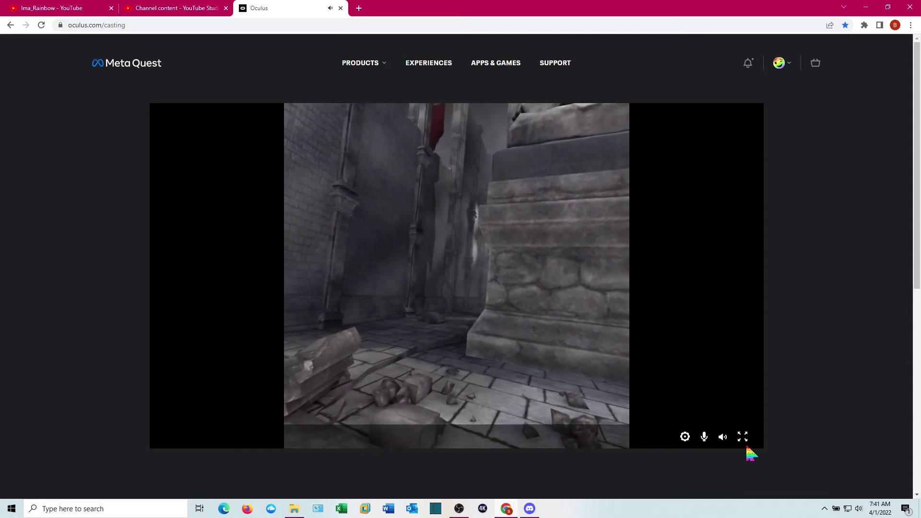
left_click(704, 440)
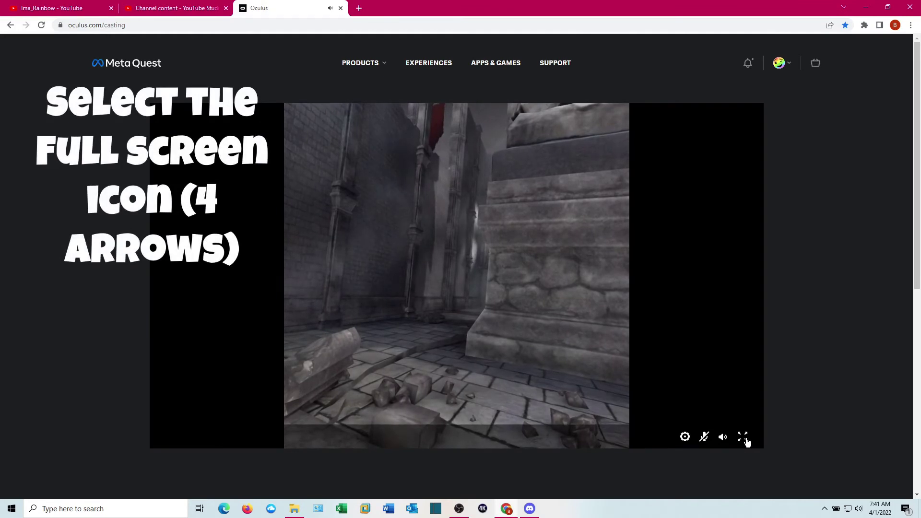
left_click(746, 442)
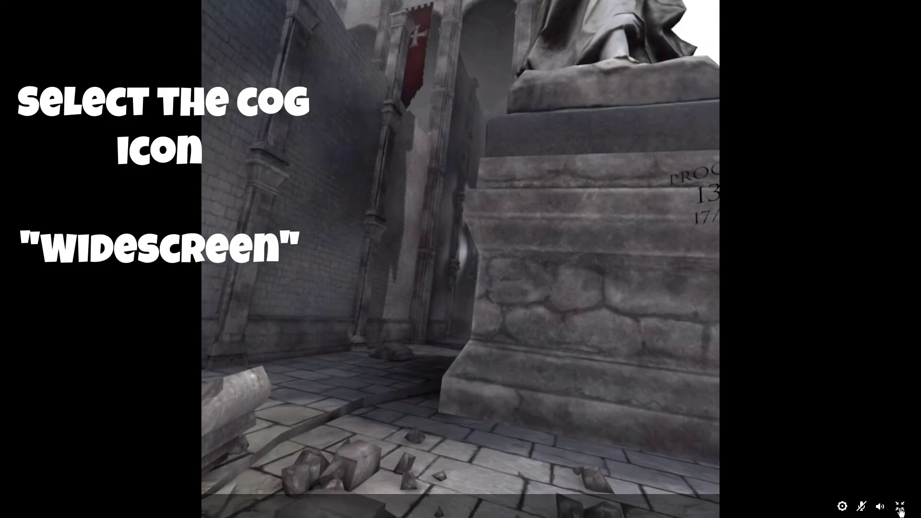
Turn on the Widescreen (crop) toggle in the cast view settings
left_click(842, 506)
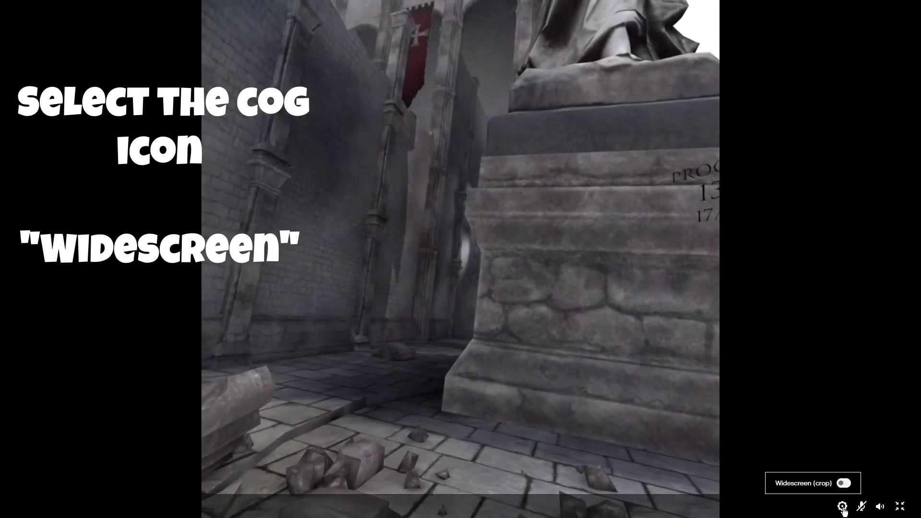
left_click(846, 486)
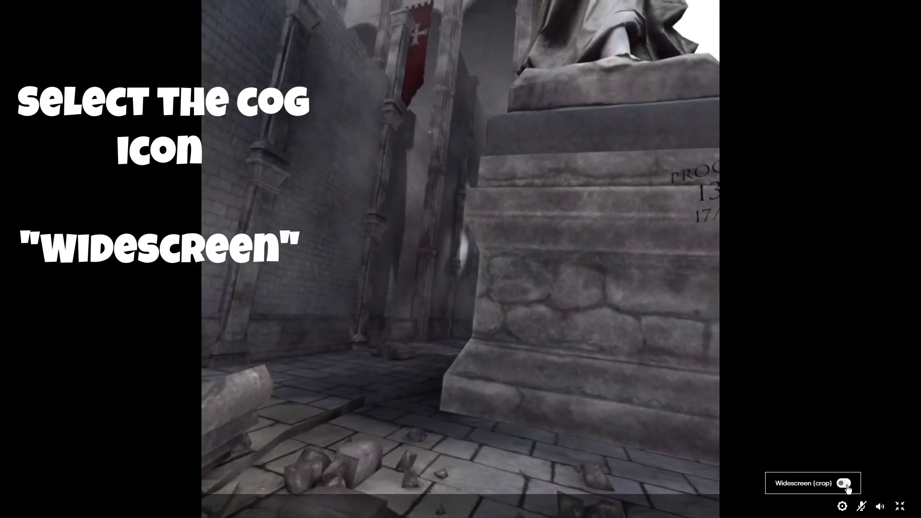
left_click(846, 485)
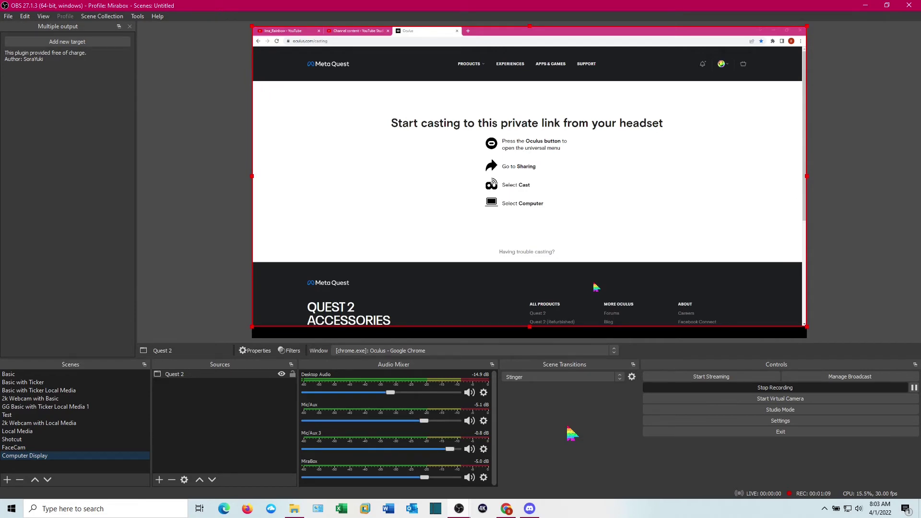
Stop the OBS recording so it saves to the Game Video OBS folder
left_click(684, 389)
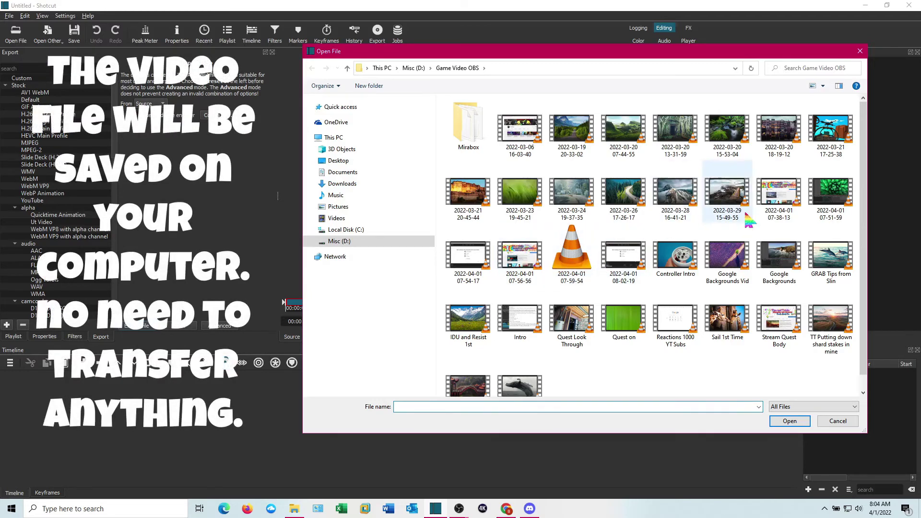
double_click(792, 197)
left_click(656, 179)
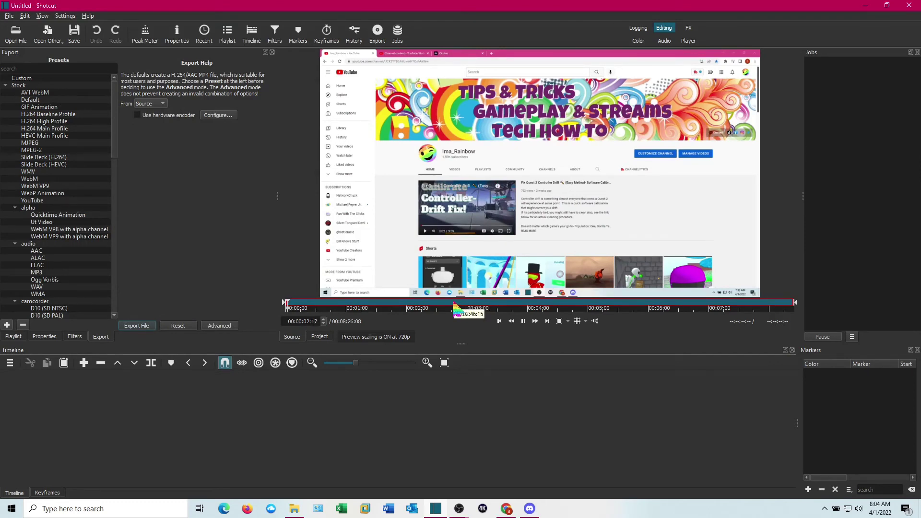
left_click(456, 309)
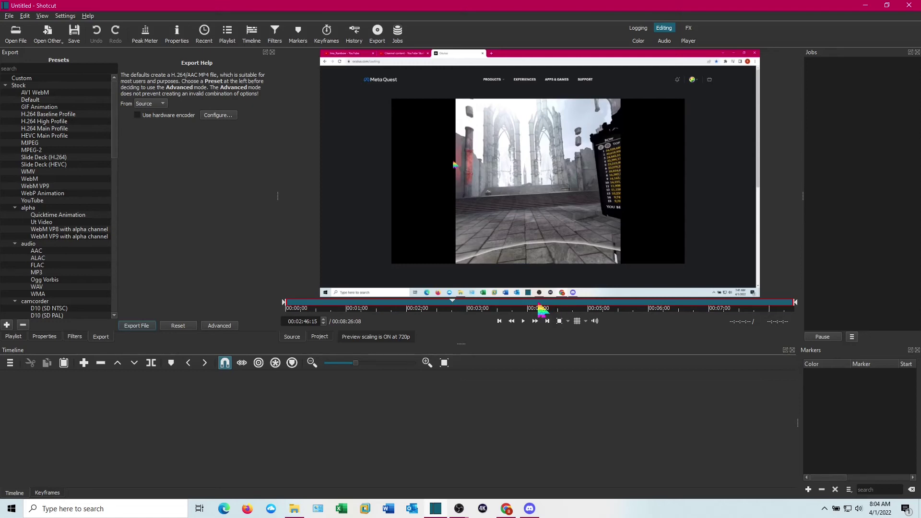
left_click(539, 308)
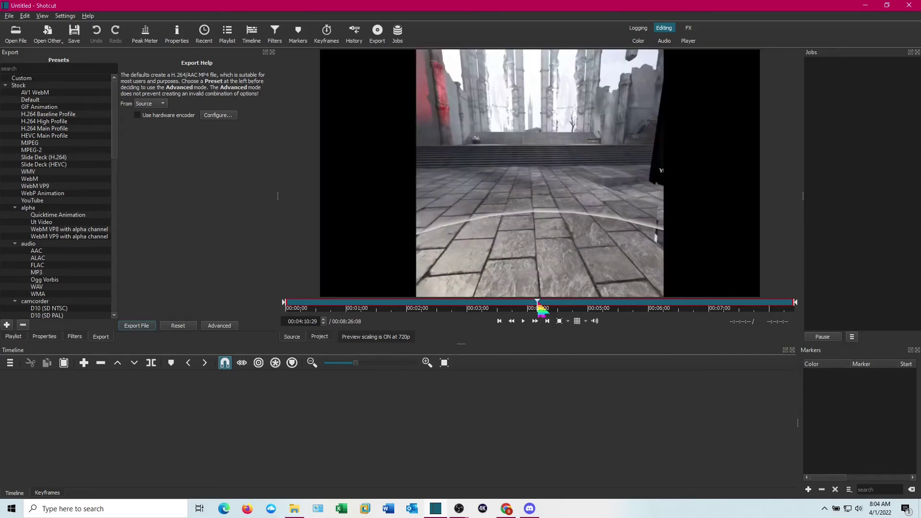
left_click(646, 309)
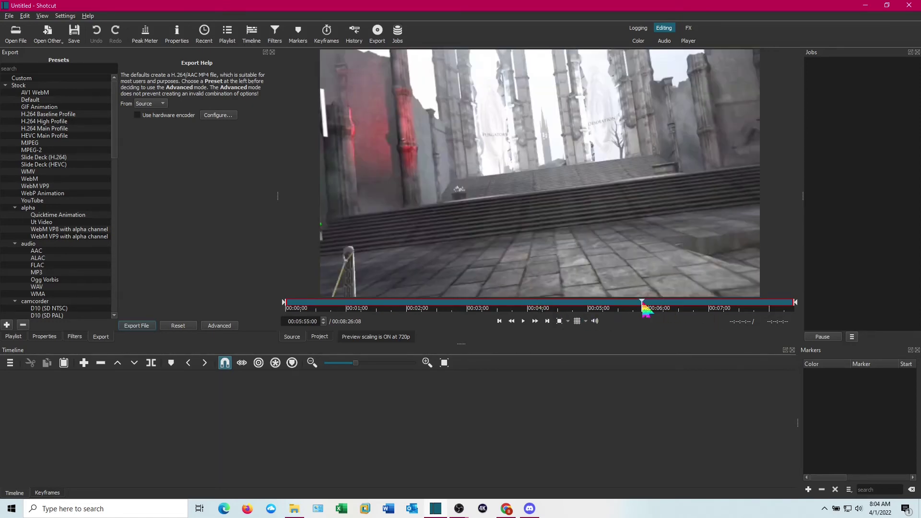